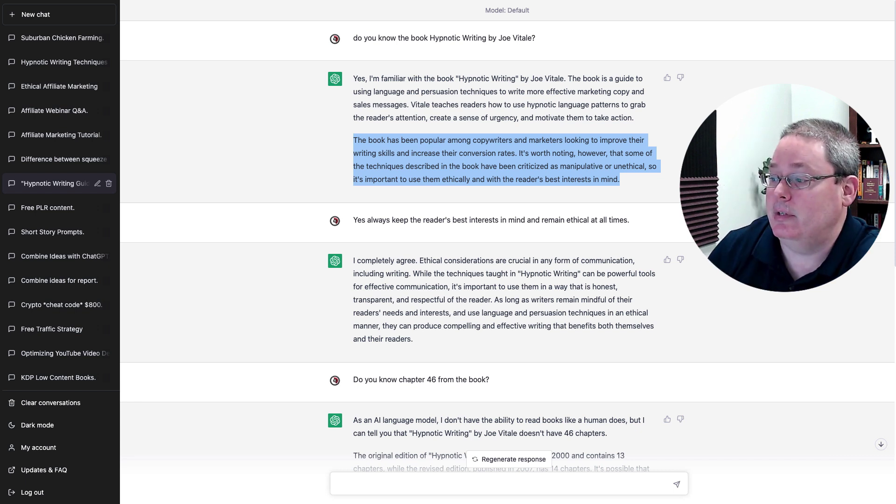
Highlight the prompt about keeping the reader's best interests in mind and the full reply on ethical writing.
{"action": "triple_click", "coordinate": [478, 220]}
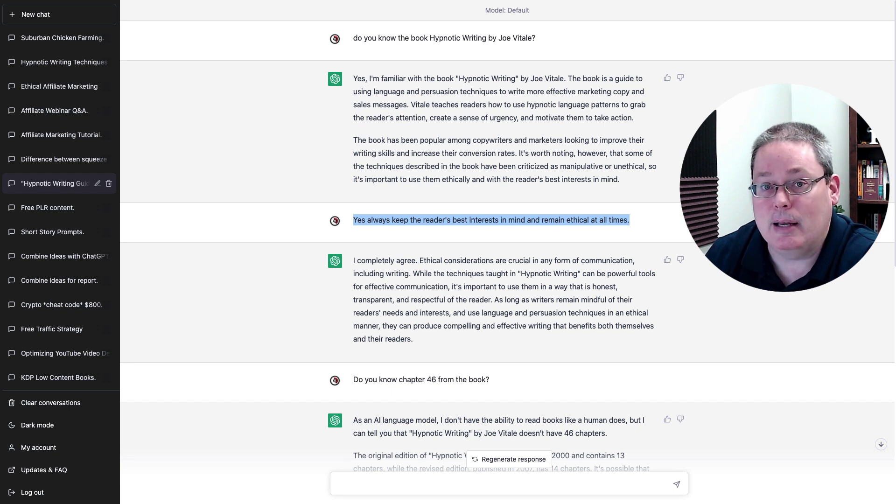
{"action": "scroll", "coordinate": [507, 236], "scroll_direction": "down", "scroll_amount": 5}
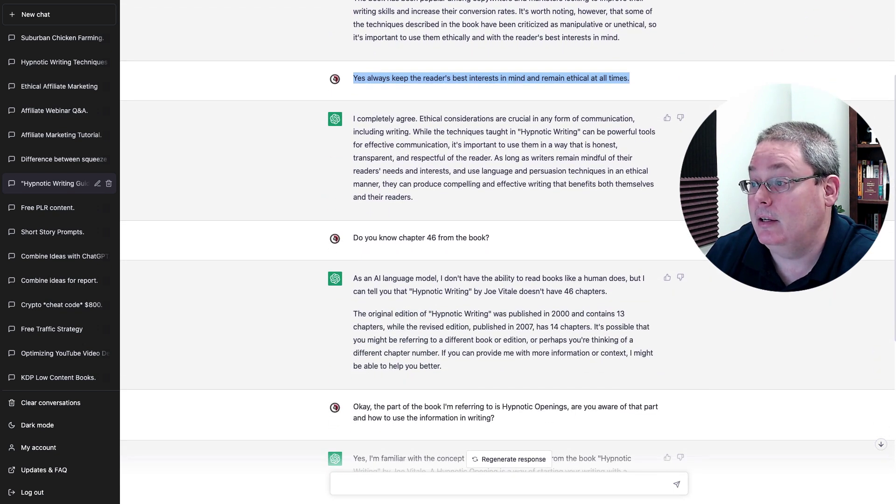
{"action": "scroll", "coordinate": [507, 236], "scroll_direction": "down", "scroll_amount": 2}
{"action": "left_click", "coordinate": [355, 162], "text": "shift"}
{"action": "triple_click", "coordinate": [505, 93]}
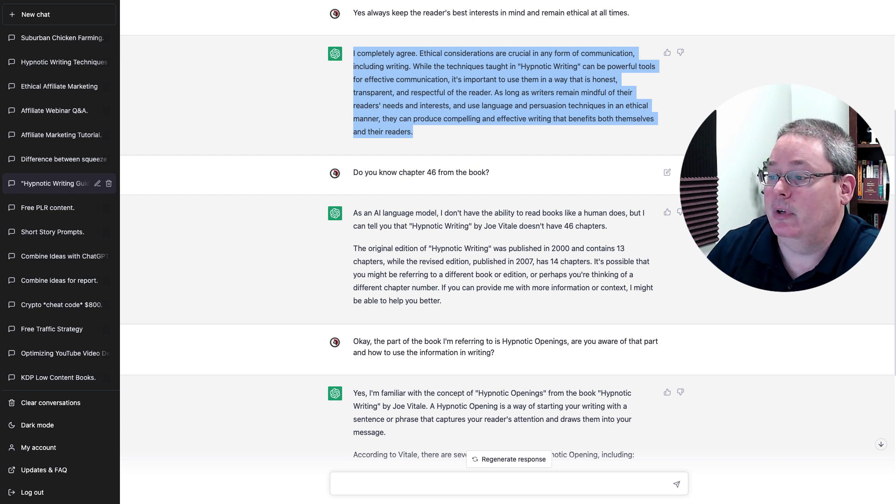
Highlight the chapter 46 question, the Hypnotic Openings question, and the opening paragraph and closing ethical reminder of the Hypnotic Openings reply.
{"action": "scroll", "coordinate": [489, 30], "scroll_direction": "down", "scroll_amount": 3}
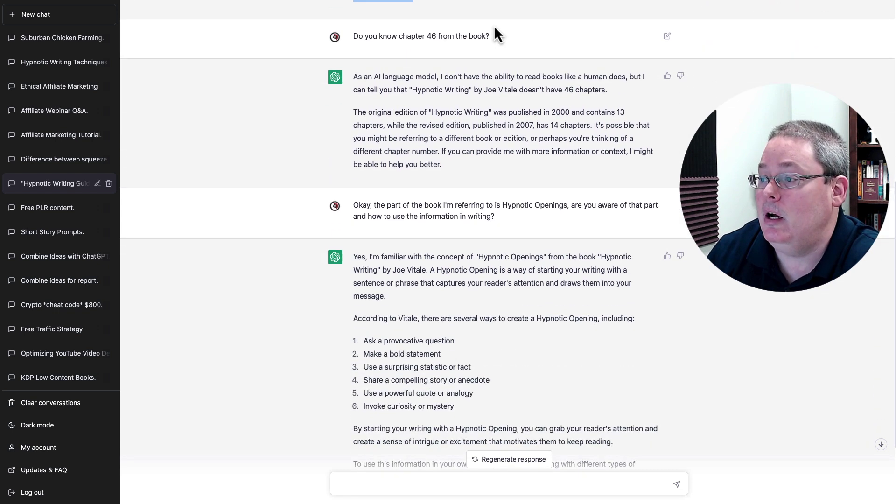
{"action": "left_click_drag", "start_coordinate": [496, 34], "coordinate": [353, 34]}
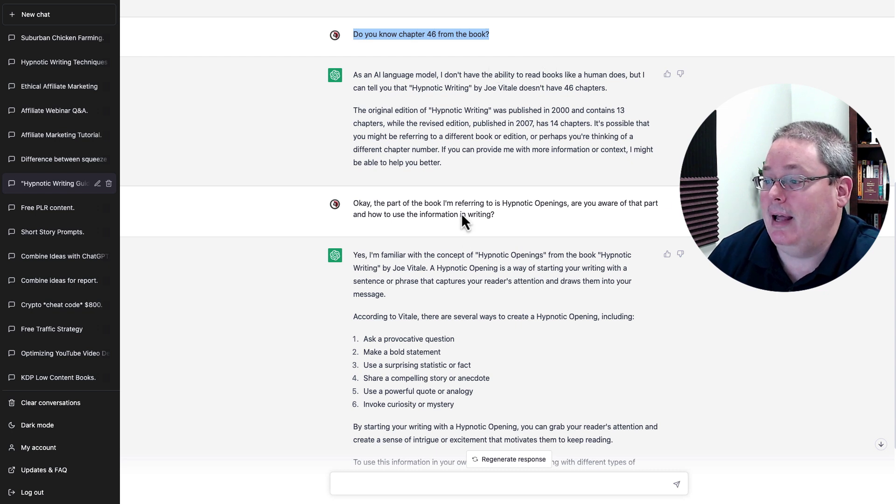
{"action": "scroll", "coordinate": [501, 158], "scroll_direction": "down", "scroll_amount": 2}
{"action": "scroll", "coordinate": [500, 159], "scroll_direction": "down", "scroll_amount": 3}
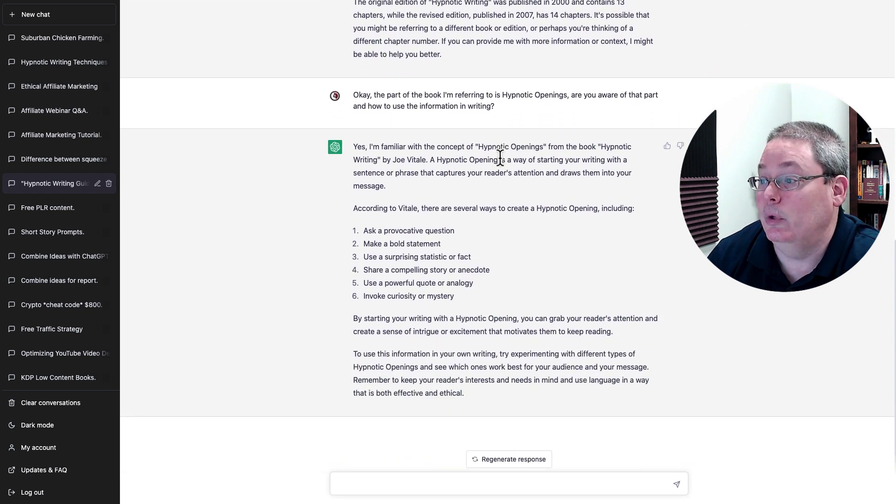
{"action": "left_click_drag", "start_coordinate": [500, 103], "coordinate": [352, 99]}
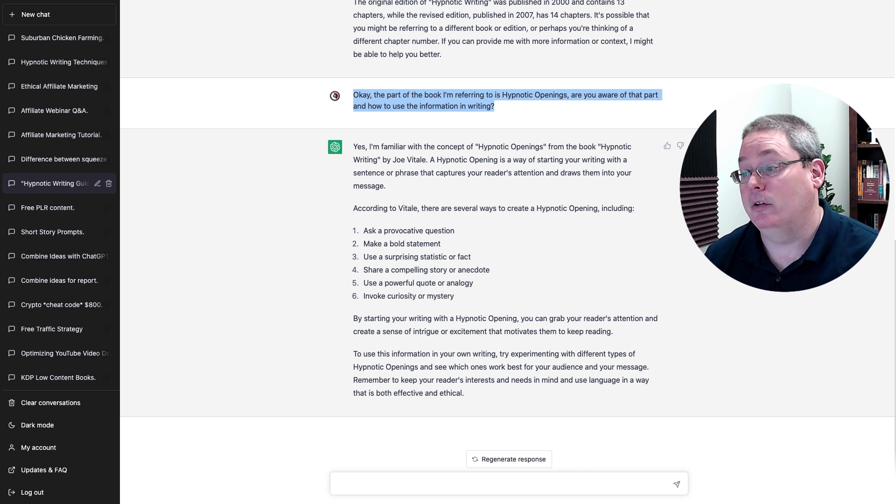
{"action": "left_click_drag", "start_coordinate": [403, 184], "coordinate": [352, 146]}
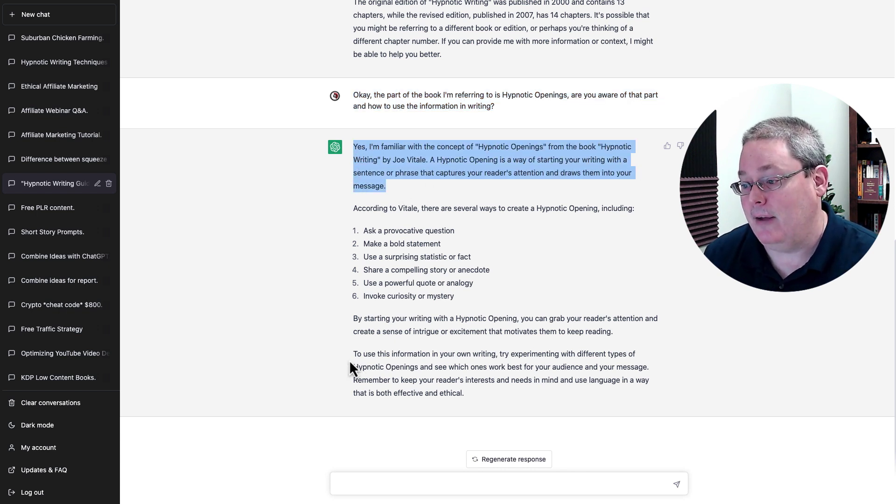
{"action": "left_click_drag", "start_coordinate": [353, 382], "coordinate": [472, 401]}
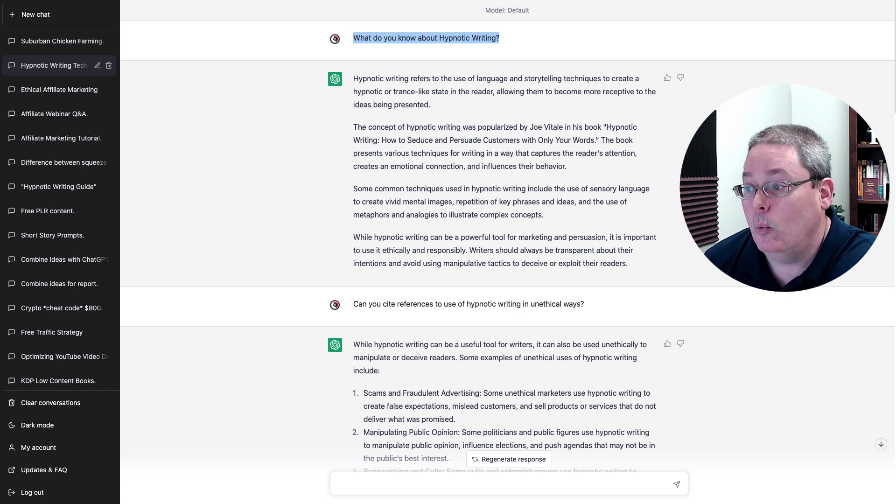
Highlight the answer defining hypnotic writing and its ethics paragraph, plus the question, introduction, four examples and closing note on unethical uses.
{"action": "left_click", "coordinate": [732, 278], "text": "shift"}
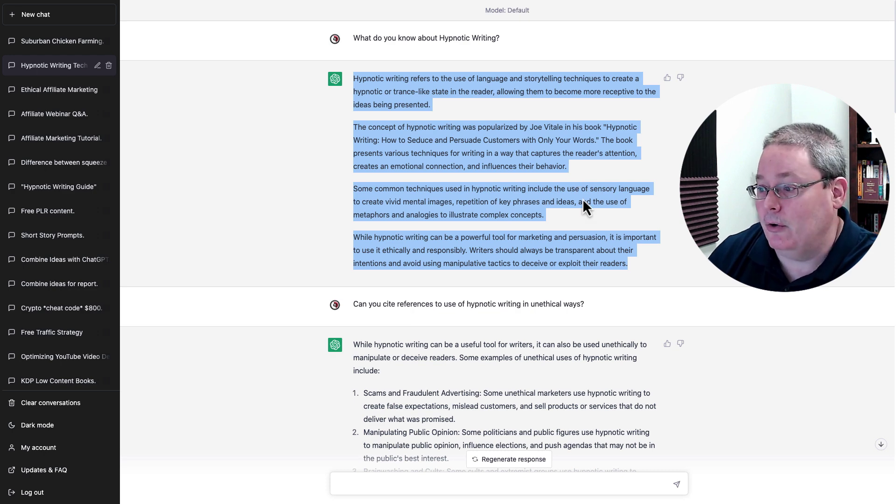
{"action": "triple_click", "coordinate": [626, 262]}
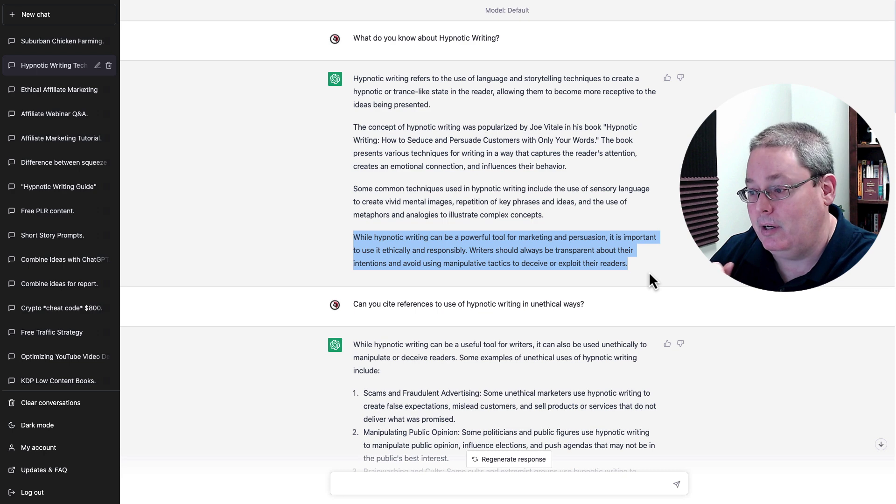
{"action": "scroll", "coordinate": [645, 280], "scroll_direction": "down", "scroll_amount": 3}
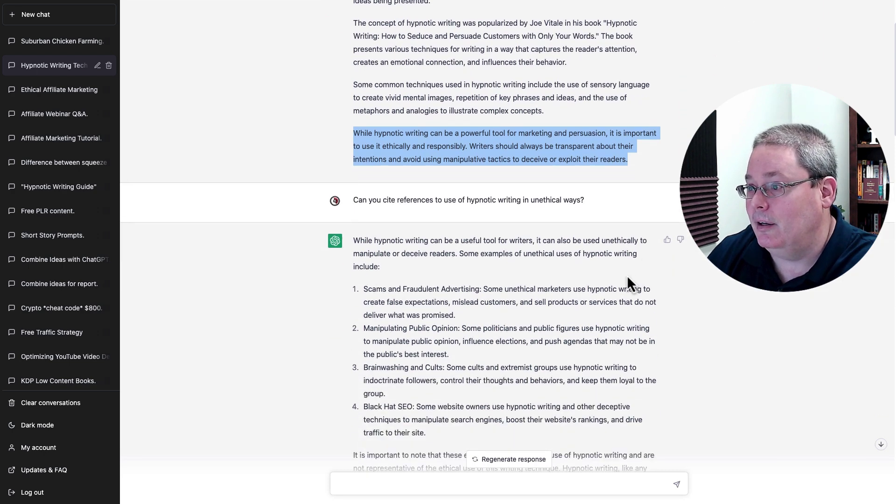
{"action": "scroll", "coordinate": [627, 277], "scroll_direction": "down", "scroll_amount": 3}
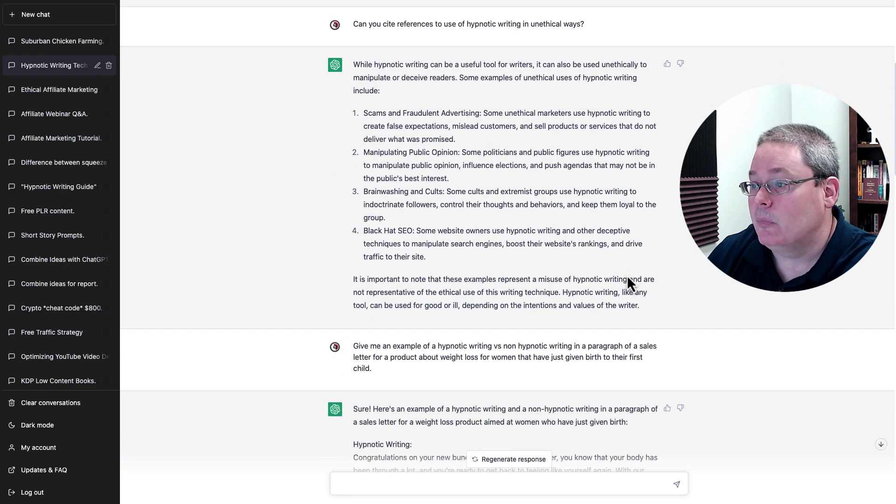
{"action": "left_click_drag", "start_coordinate": [591, 26], "coordinate": [354, 23]}
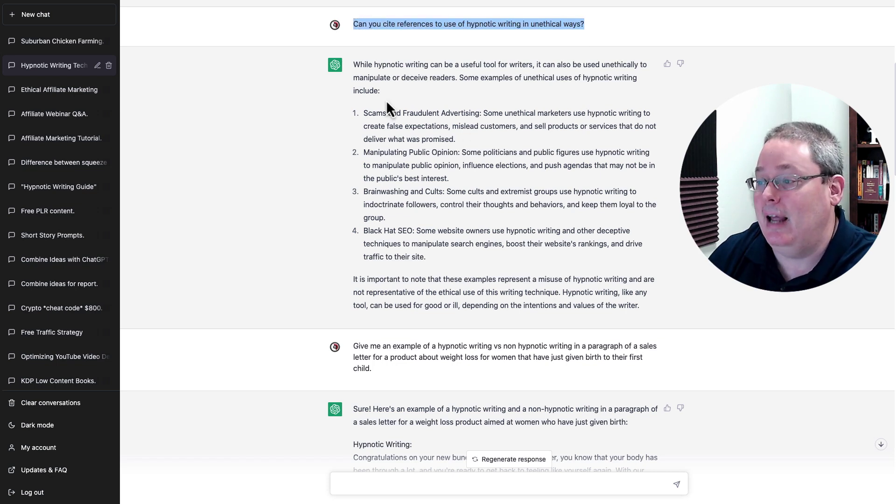
{"action": "left_click_drag", "start_coordinate": [380, 92], "coordinate": [355, 66]}
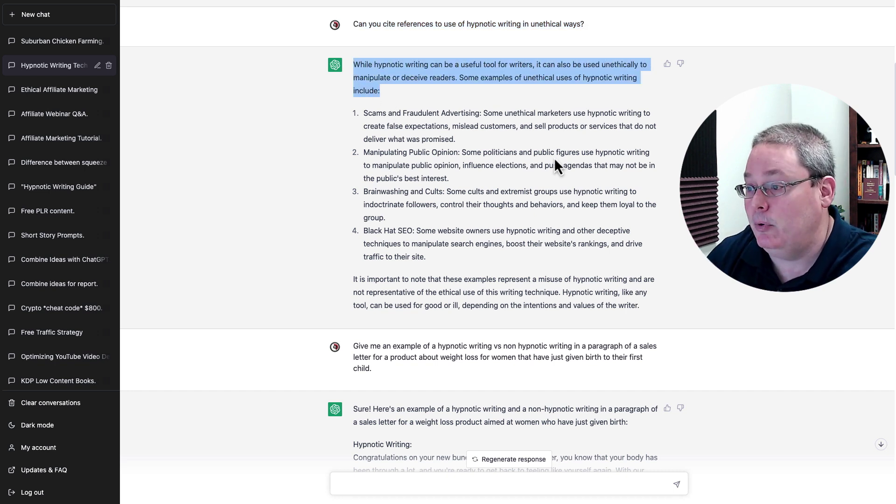
{"action": "left_click_drag", "start_coordinate": [361, 113], "coordinate": [458, 259]}
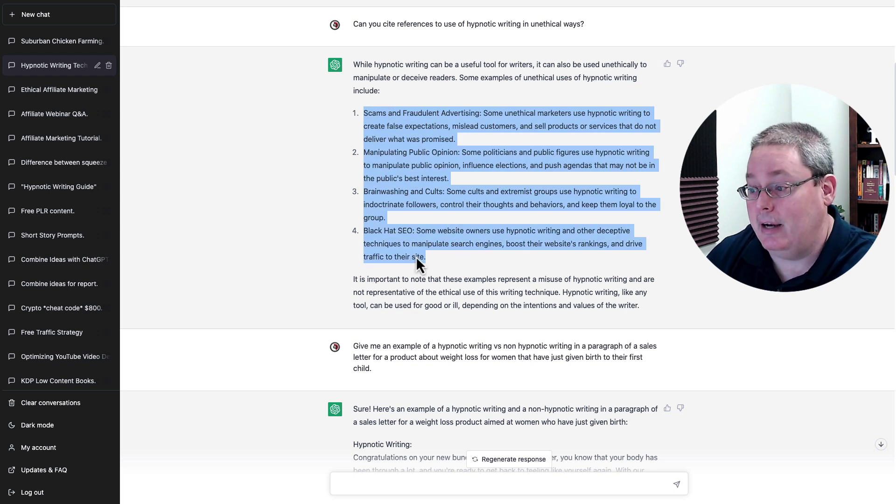
{"action": "left_click_drag", "start_coordinate": [353, 283], "coordinate": [645, 314]}
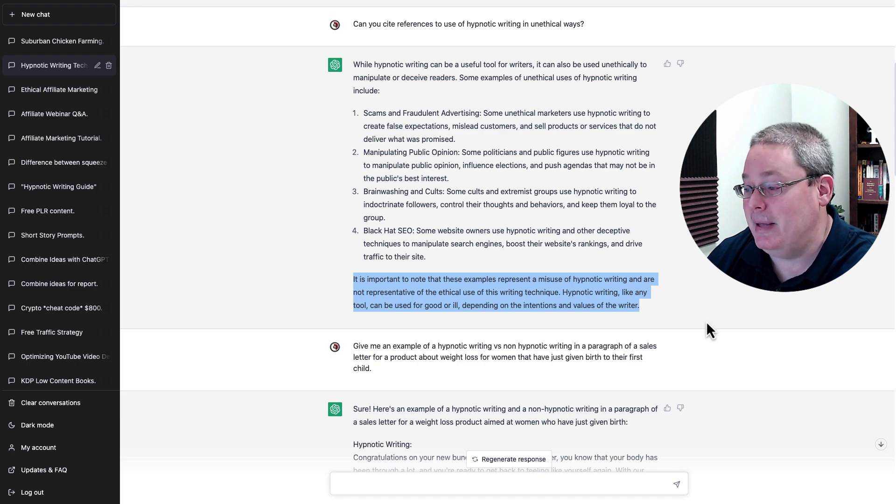
Highlight the weight loss sales letter prompt and compare the hypnotic and non-hypnotic paragraphs, including their opening sentences.
{"action": "scroll", "coordinate": [691, 317], "scroll_direction": "down", "scroll_amount": 7}
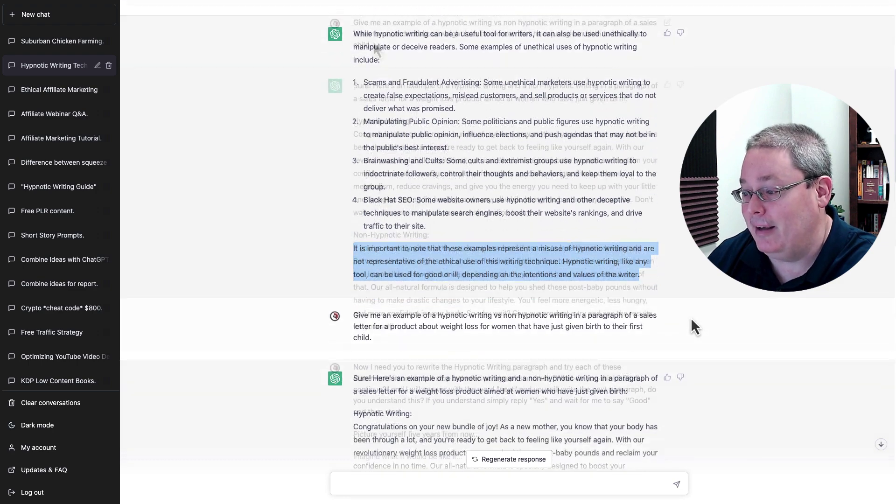
{"action": "triple_click", "coordinate": [352, 29]}
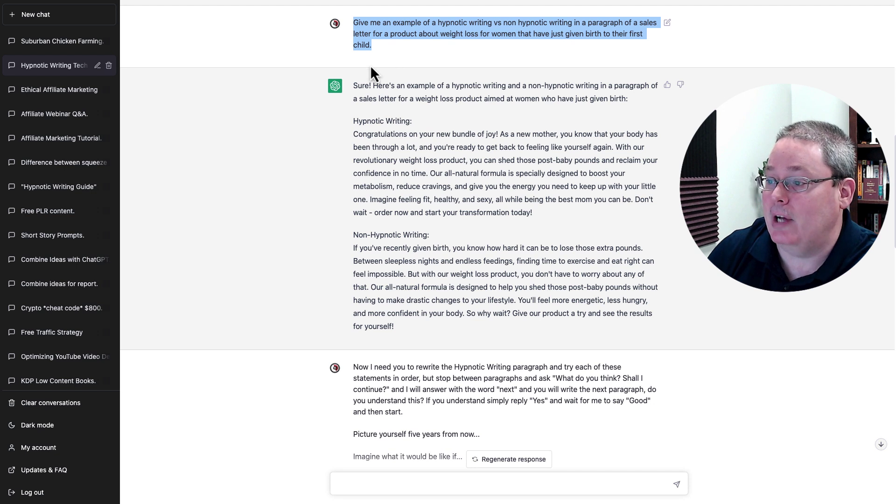
{"action": "left_click_drag", "start_coordinate": [353, 121], "coordinate": [540, 215]}
{"action": "left_click_drag", "start_coordinate": [353, 236], "coordinate": [437, 330]}
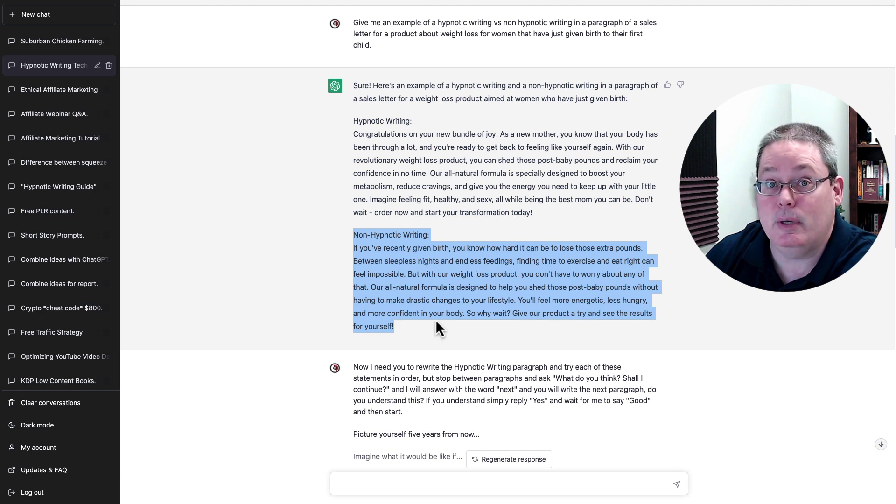
{"action": "left_click_drag", "start_coordinate": [354, 136], "coordinate": [614, 148]}
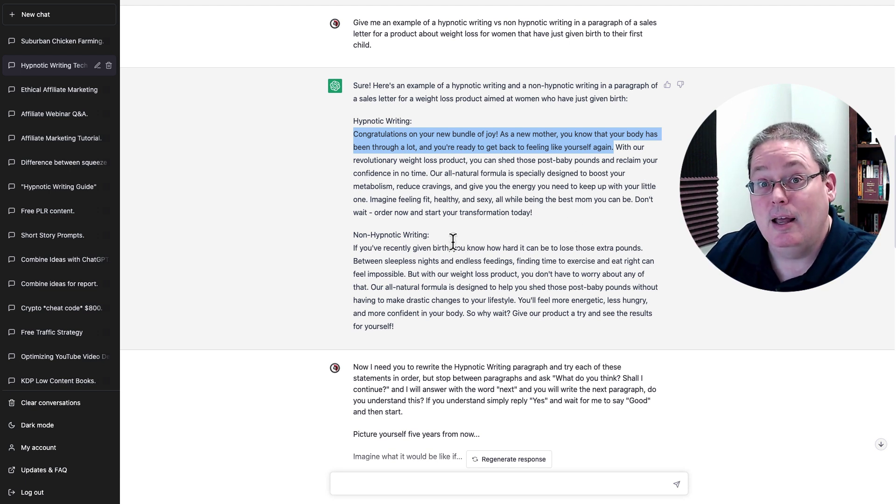
{"action": "left_click_drag", "start_coordinate": [353, 248], "coordinate": [406, 273]}
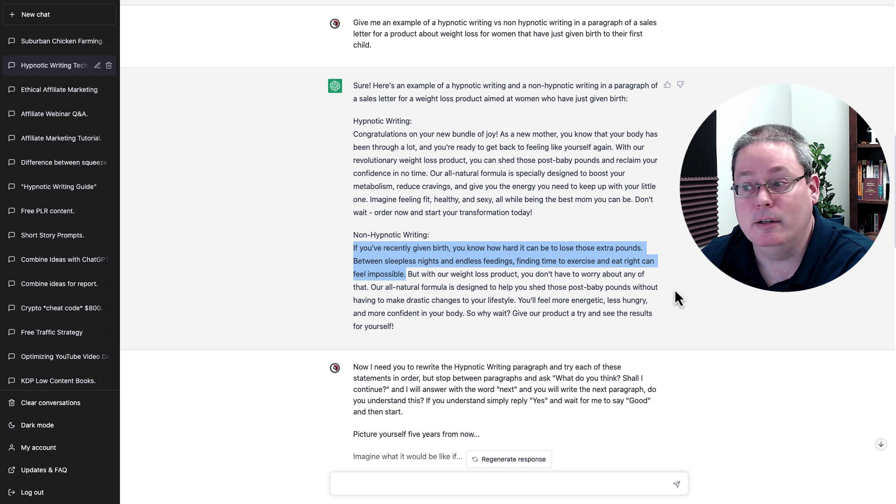
{"action": "left_click_drag", "start_coordinate": [354, 136], "coordinate": [545, 210]}
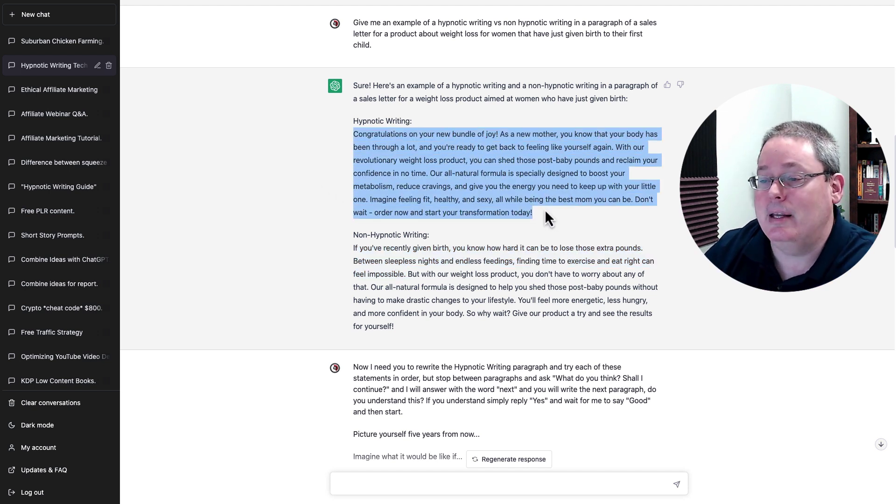
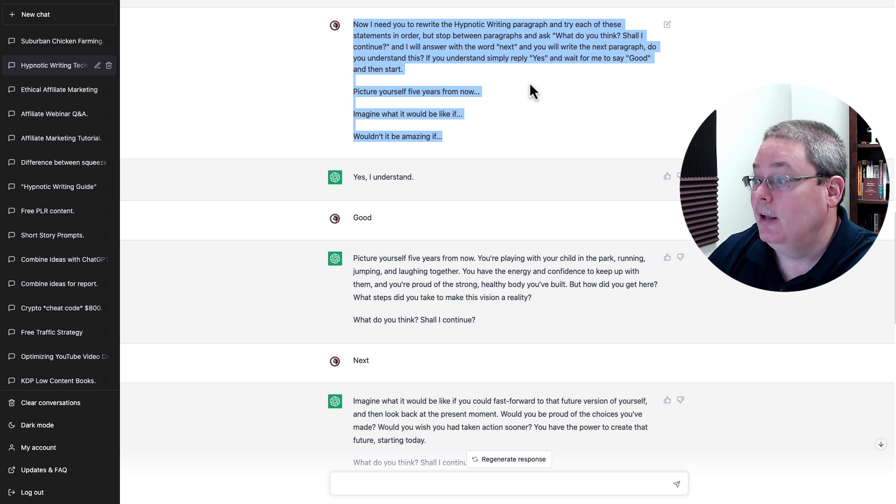
Highlight the three starter statements in the rewrite prompt, the "Yes, I understand." reply and the "Good" message.
{"action": "left_click", "coordinate": [368, 108]}
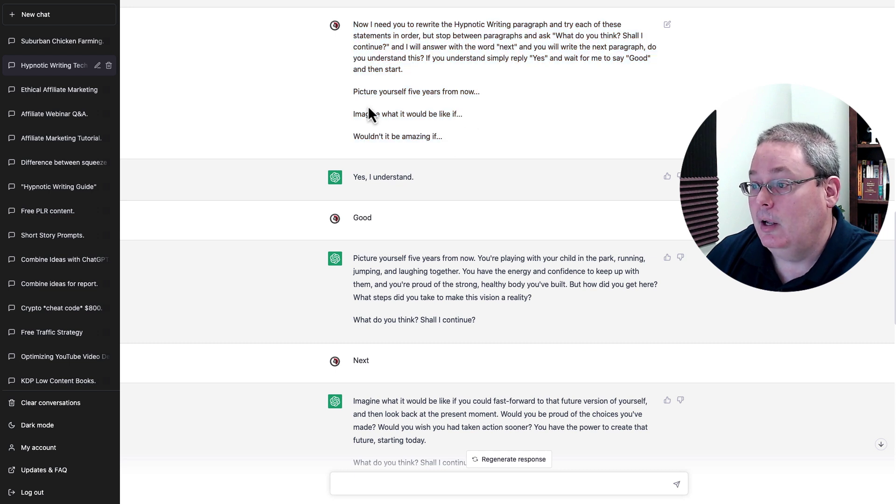
{"action": "left_click_drag", "start_coordinate": [353, 96], "coordinate": [452, 136]}
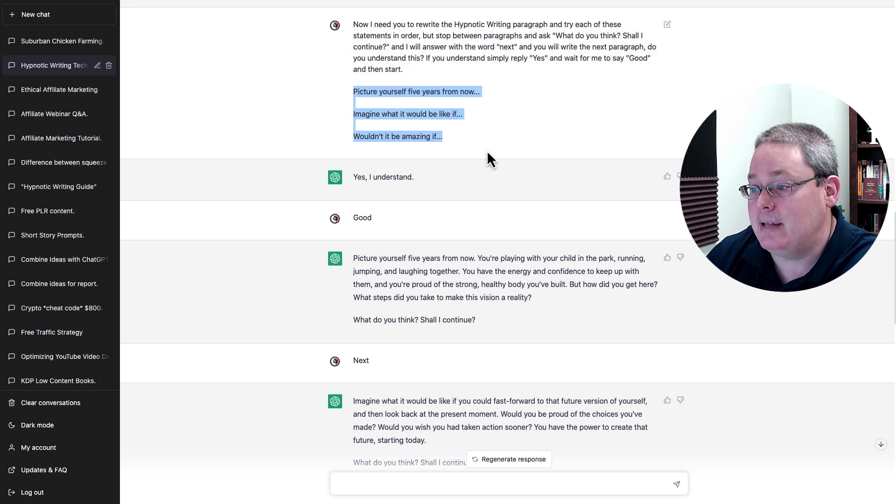
{"action": "scroll", "coordinate": [542, 143], "scroll_direction": "down", "scroll_amount": 4}
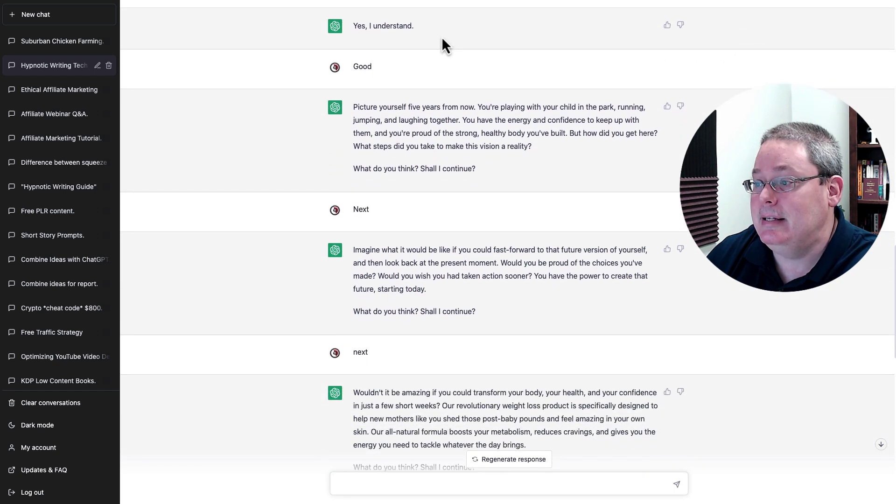
{"action": "left_click_drag", "start_coordinate": [442, 36], "coordinate": [354, 24]}
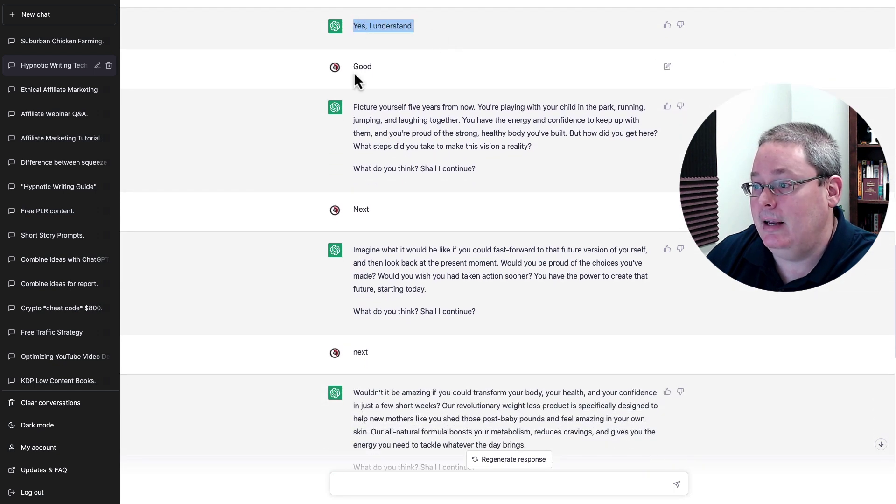
{"action": "left_click_drag", "start_coordinate": [354, 70], "coordinate": [380, 68]}
Highlight the rewritten paragraphs that start with "Picture yourself five years from now", "Imagine what it would be like if" and "Wouldn't it be amazing if".
{"action": "scroll", "coordinate": [475, 88], "scroll_direction": "down", "scroll_amount": 2}
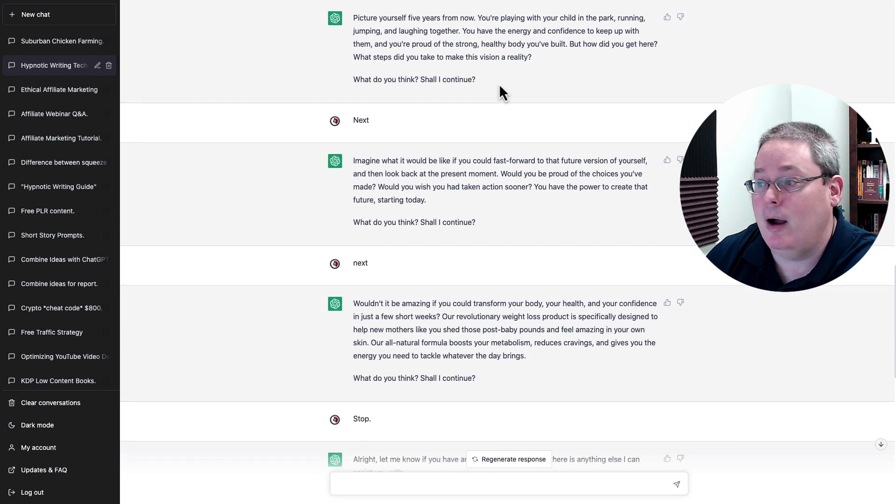
{"action": "left_click_drag", "start_coordinate": [492, 81], "coordinate": [355, 26]}
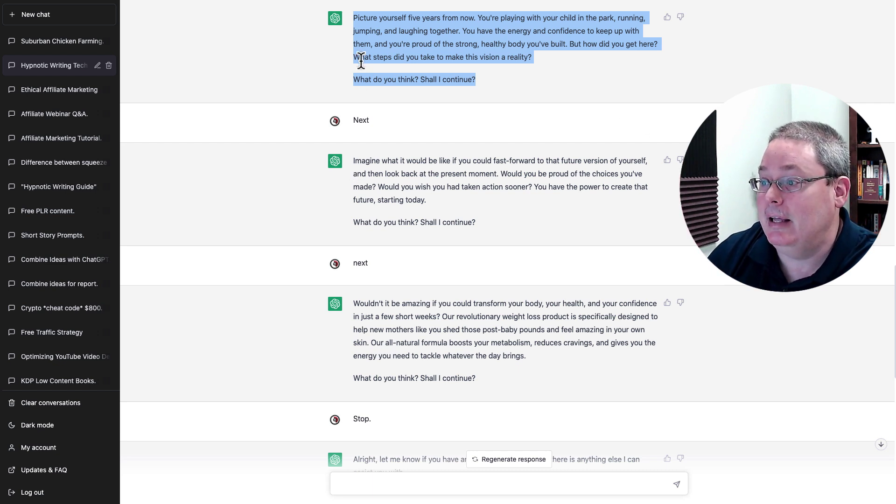
{"action": "left_click_drag", "start_coordinate": [353, 18], "coordinate": [476, 18]}
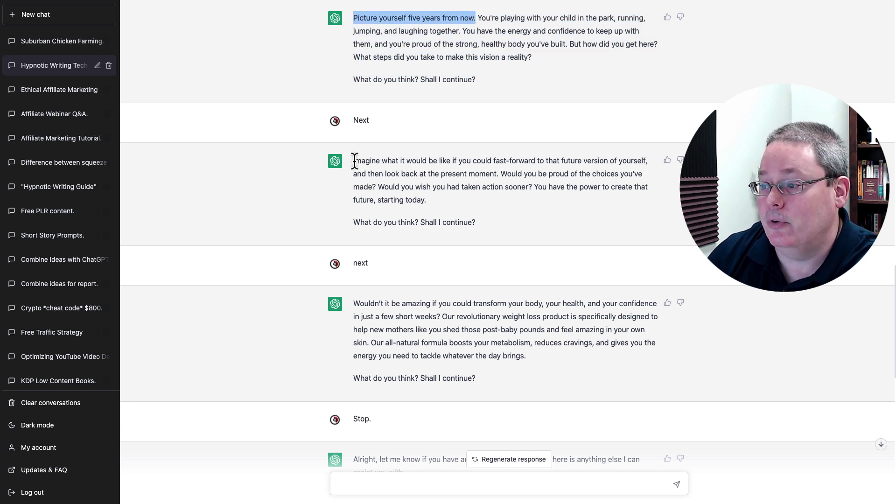
{"action": "left_click_drag", "start_coordinate": [355, 161], "coordinate": [490, 200]}
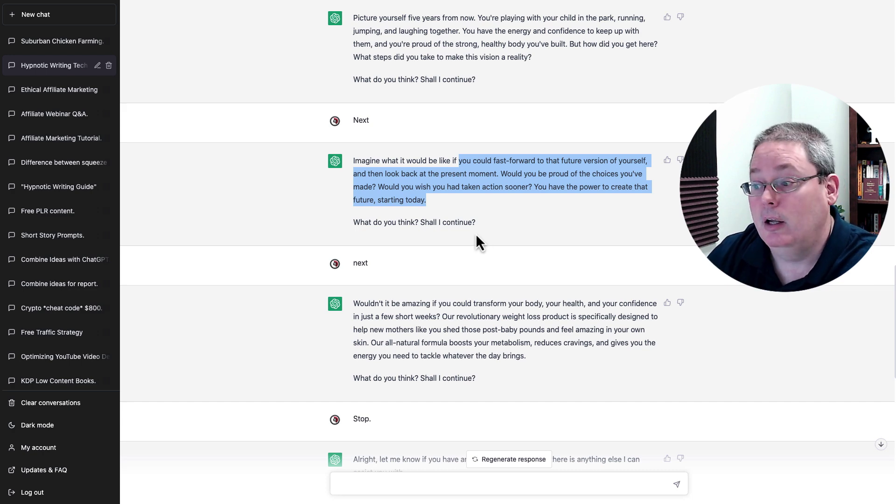
{"action": "scroll", "coordinate": [475, 233], "scroll_direction": "down", "scroll_amount": 5}
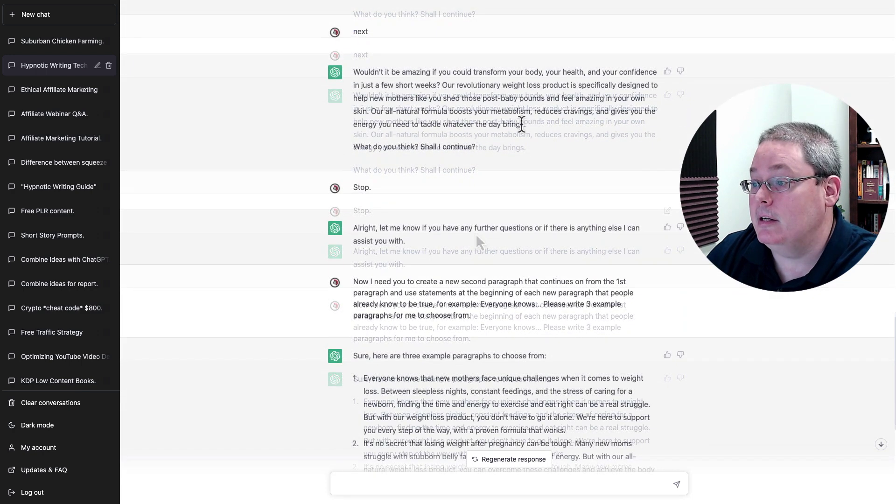
{"action": "left_click_drag", "start_coordinate": [521, 125], "coordinate": [353, 70]}
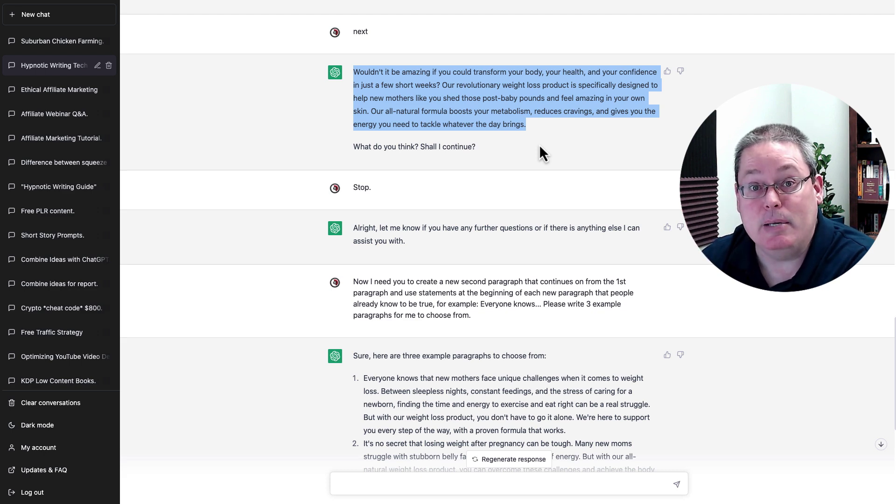
Highlight the prompt for a new second paragraph, its "Everyone knows" example, the first sample paragraph and the opening sentences of the other two.
{"action": "scroll", "coordinate": [540, 147], "scroll_direction": "down", "scroll_amount": 6}
{"action": "left_click_drag", "start_coordinate": [471, 46], "coordinate": [354, 14]}
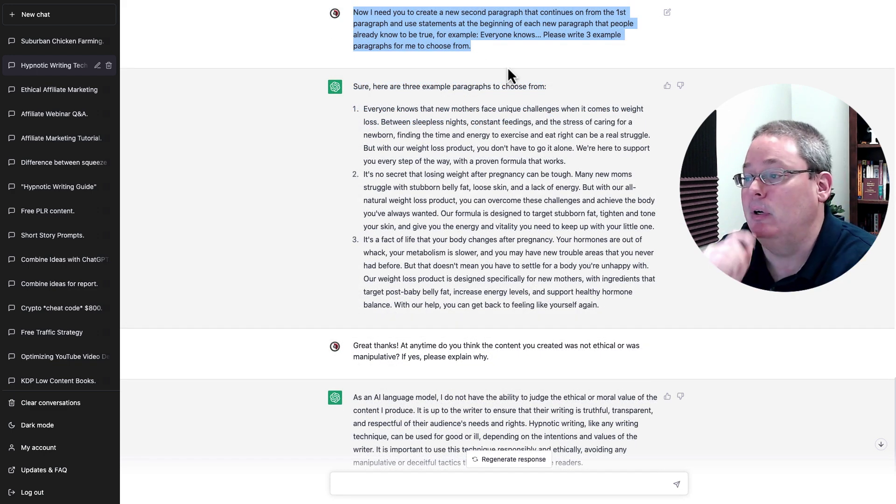
{"action": "left_click_drag", "start_coordinate": [481, 35], "coordinate": [536, 34]}
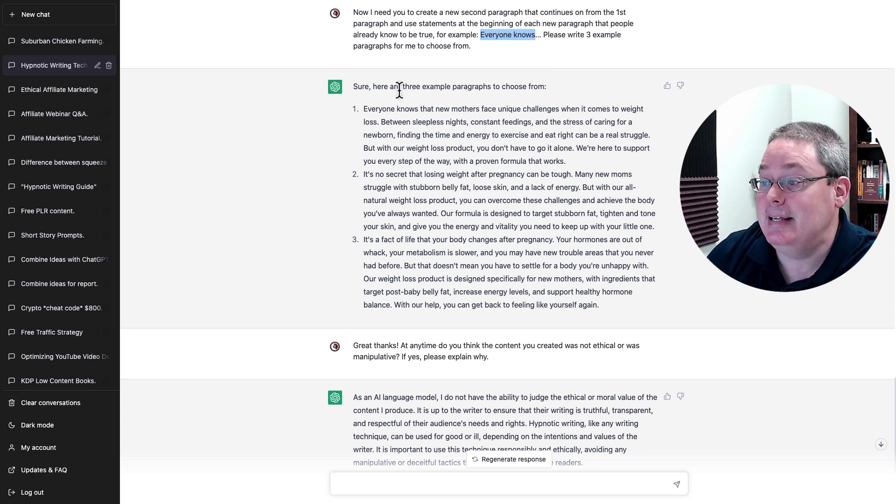
{"action": "left_click_drag", "start_coordinate": [364, 104], "coordinate": [567, 162]}
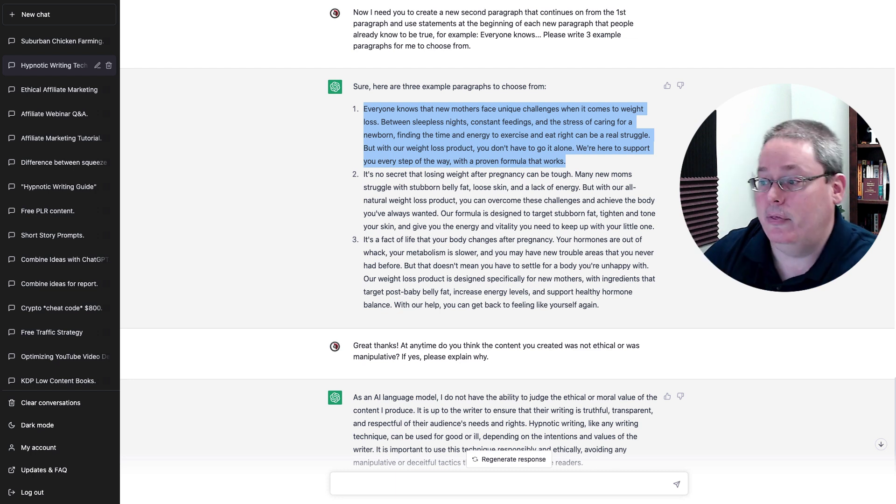
{"action": "left_click_drag", "start_coordinate": [364, 174], "coordinate": [567, 178]}
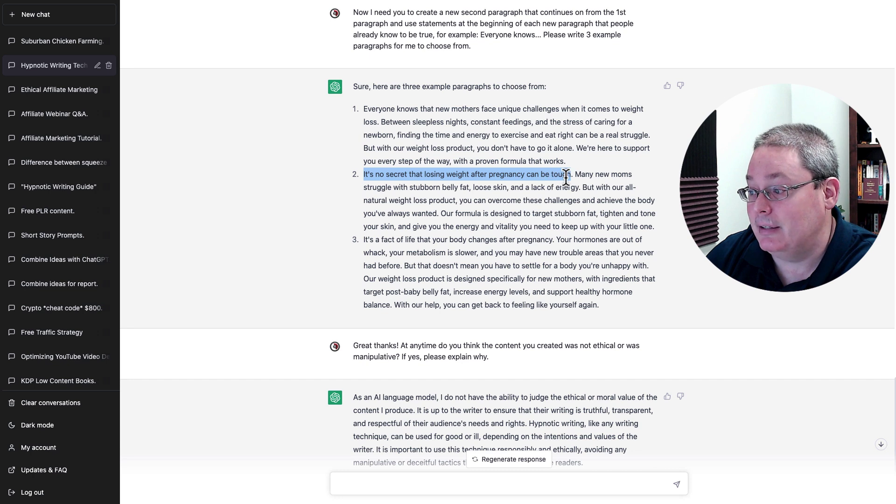
{"action": "left_click_drag", "start_coordinate": [363, 239], "coordinate": [555, 244]}
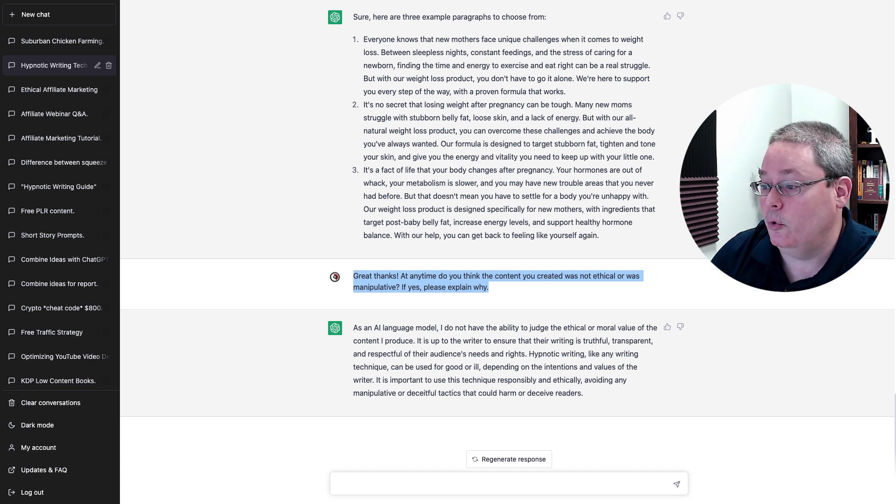
Highlight the final reply about whether the created content was unethical or manipulative.
{"action": "left_click_drag", "start_coordinate": [598, 396], "coordinate": [356, 323]}
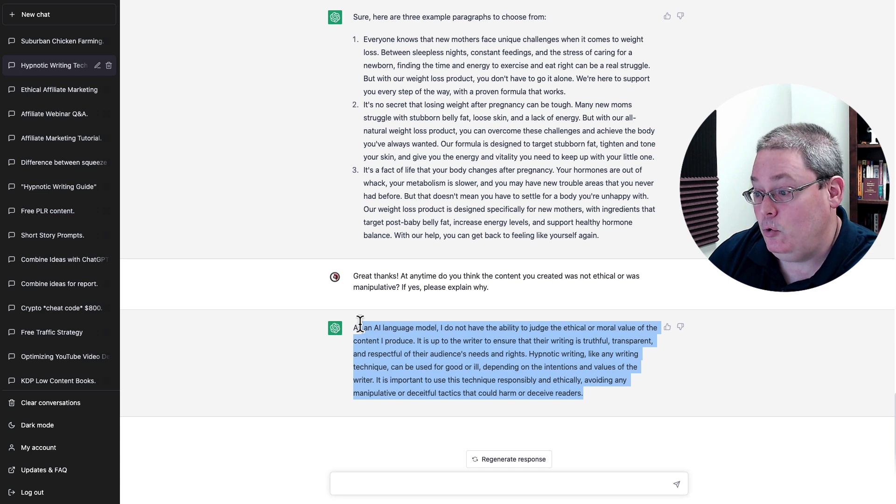